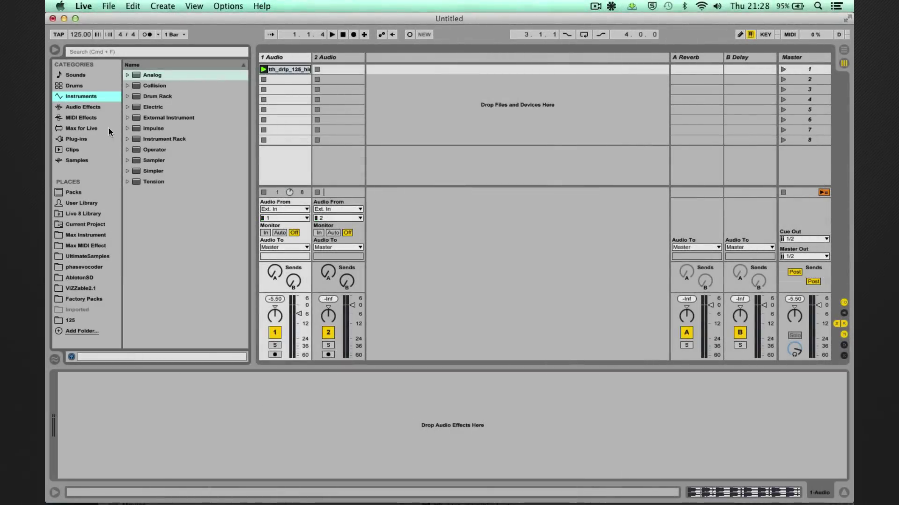
# Step: Locate Convolution Reverb Pro.amxd under Max for Live > Max Audio Effect in the Browser
pyautogui.click(94, 128)
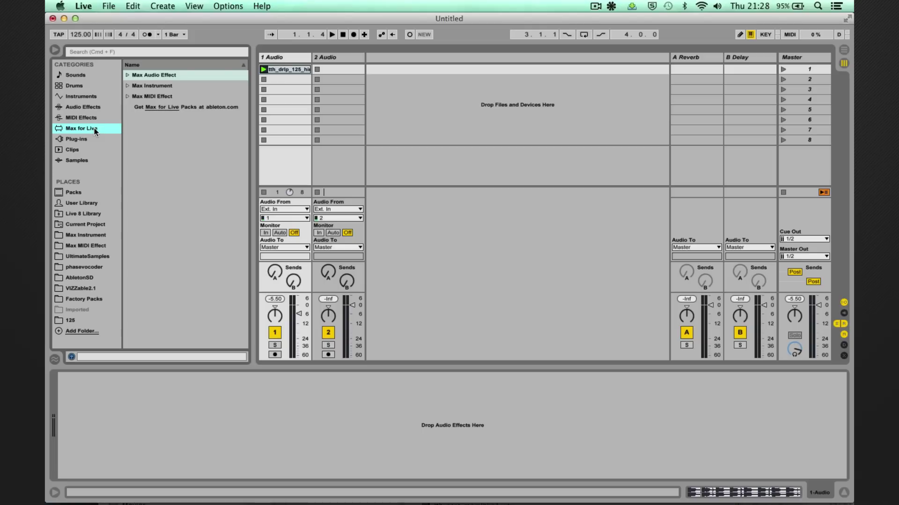
pyautogui.click(137, 77)
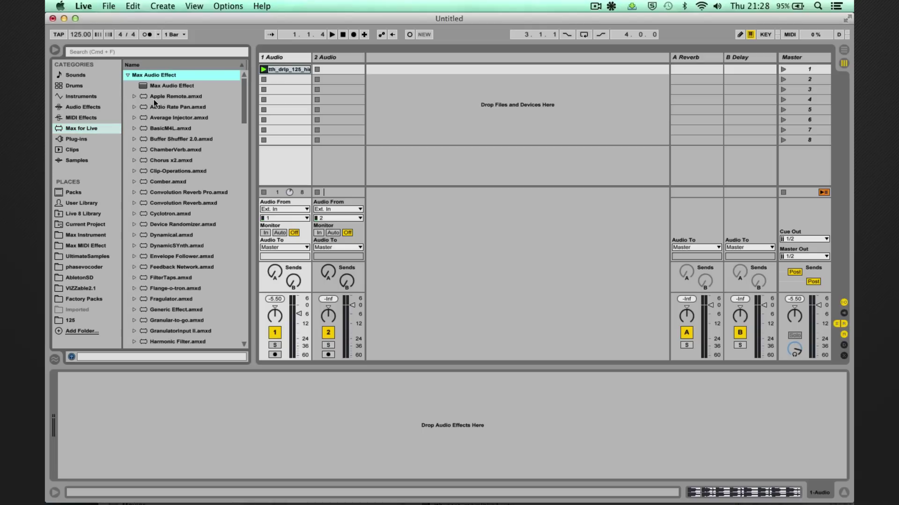
pyautogui.moveTo(246, 85); pyautogui.dragTo(246, 90)
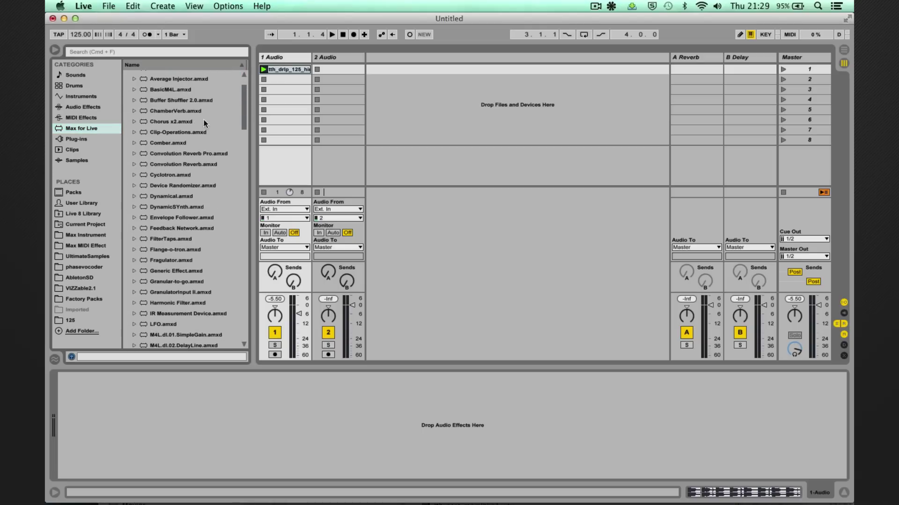
pyautogui.click(159, 155)
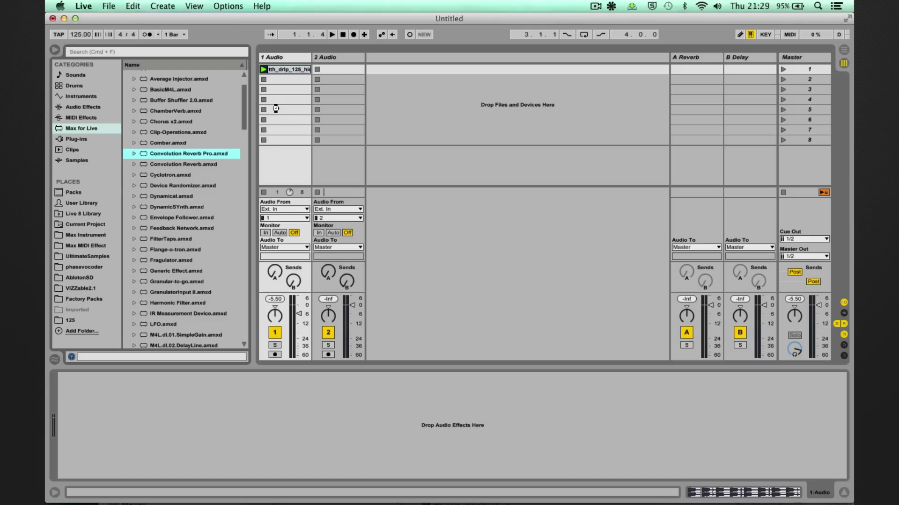
# Step: Add Convolution Reverb Pro to track 1 with the 11 Experimental EDSP7500 Demon Delay impulse
pyautogui.moveTo(276, 109); pyautogui.dragTo(277, 108)
pyautogui.click(120, 453)
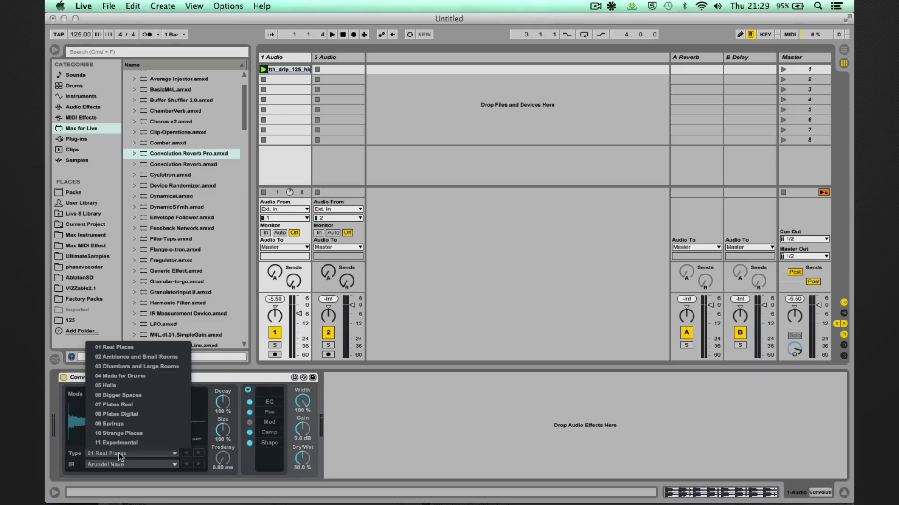
pyautogui.click(123, 447)
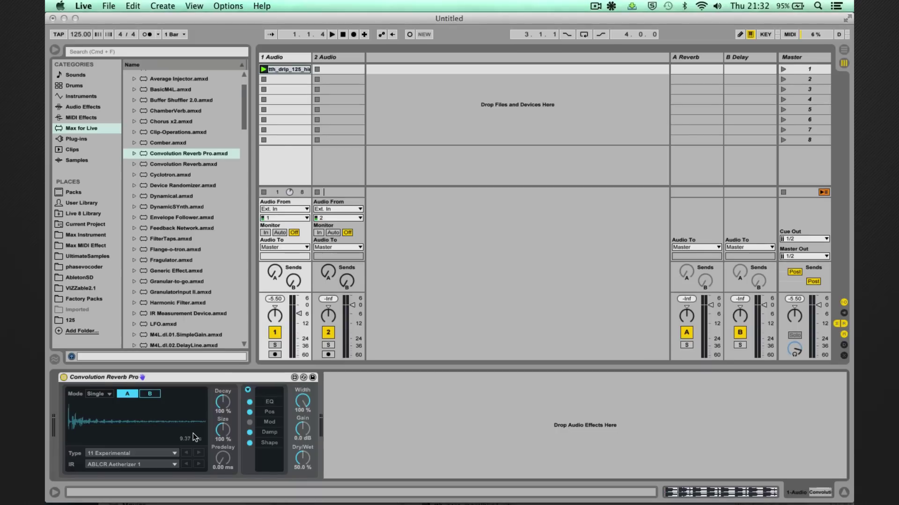
pyautogui.click(143, 463)
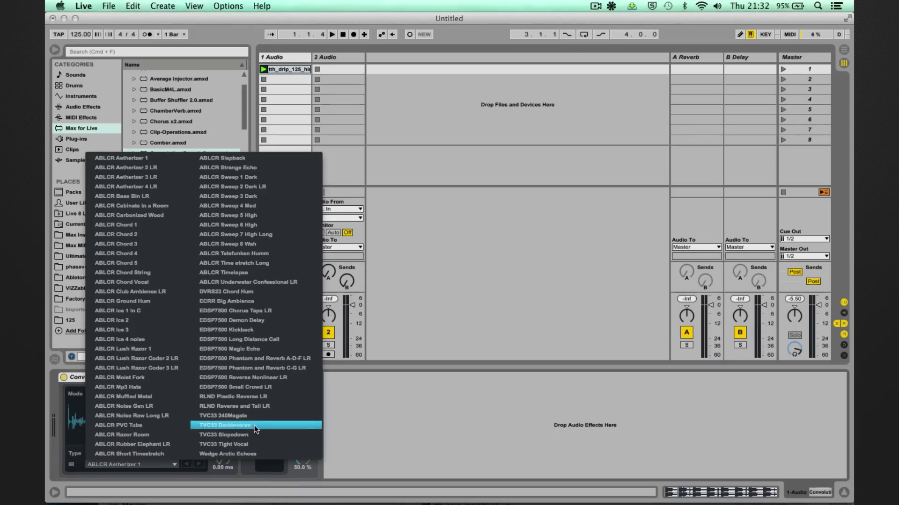
pyautogui.click(261, 322)
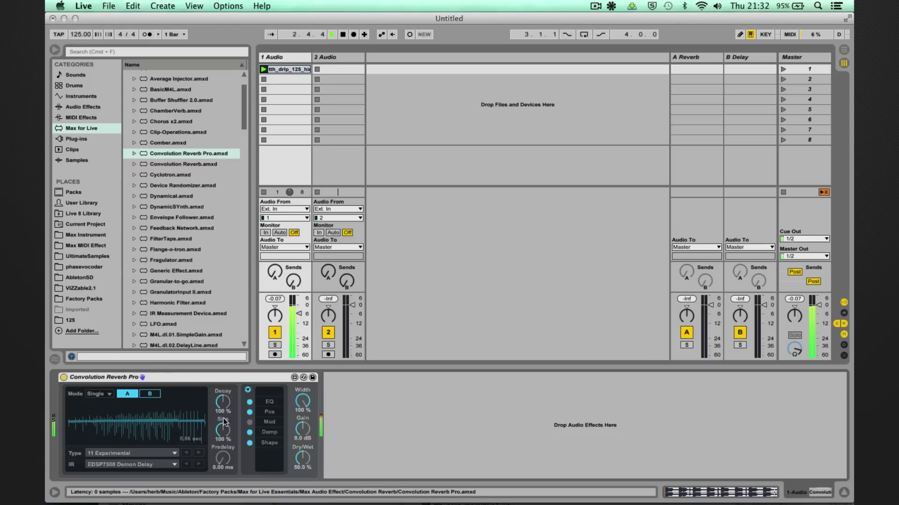
# Step: Reset Dry/Wet to its 50% default, set Size to 140% and shorten the Decay
pyautogui.moveTo(302, 460); pyautogui.dragTo(302, 491)
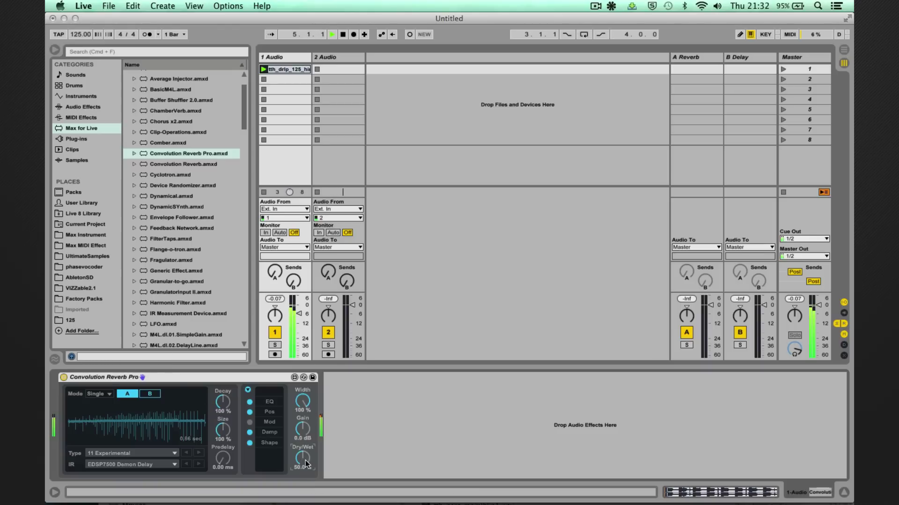
pyautogui.press('Delete')
pyautogui.moveTo(223, 428); pyautogui.dragTo(226, 438)
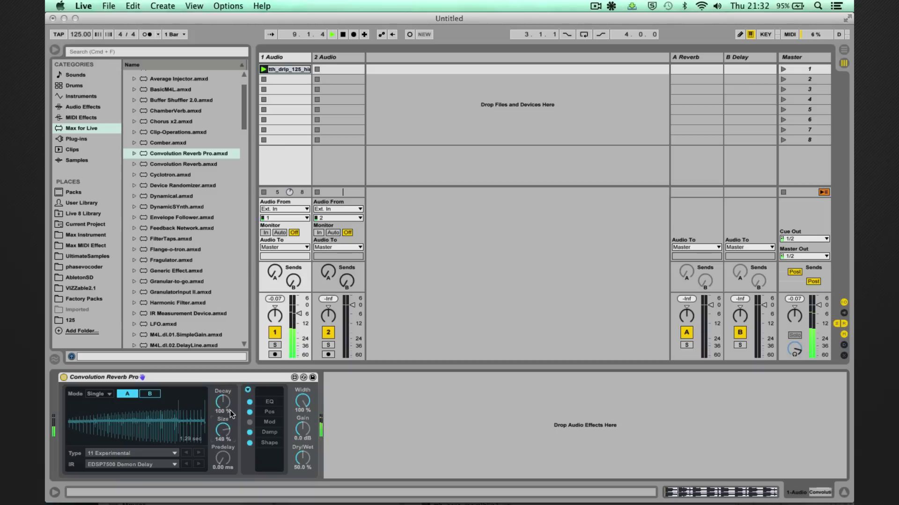
pyautogui.moveTo(222, 401); pyautogui.dragTo(225, 409)
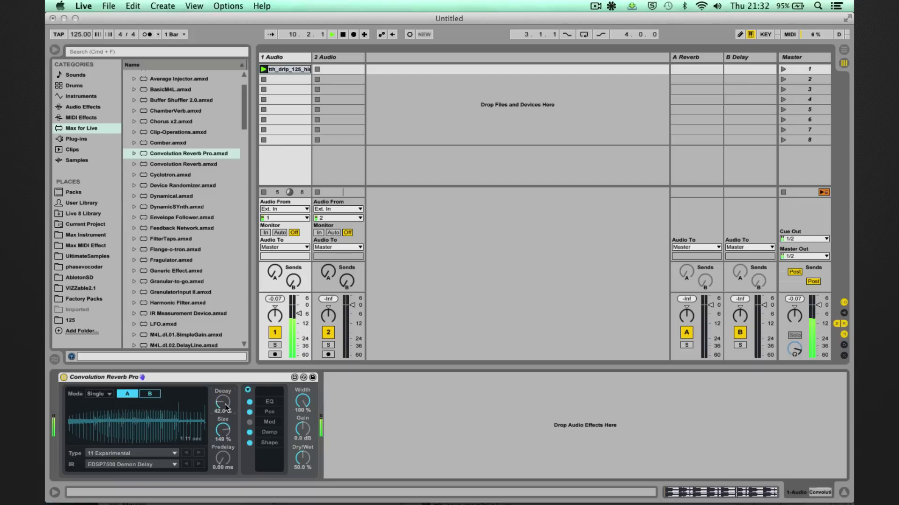
# Step: Load the ABLCR Aetherizer 2 LR impulse response from the IR list
pyautogui.click(147, 465)
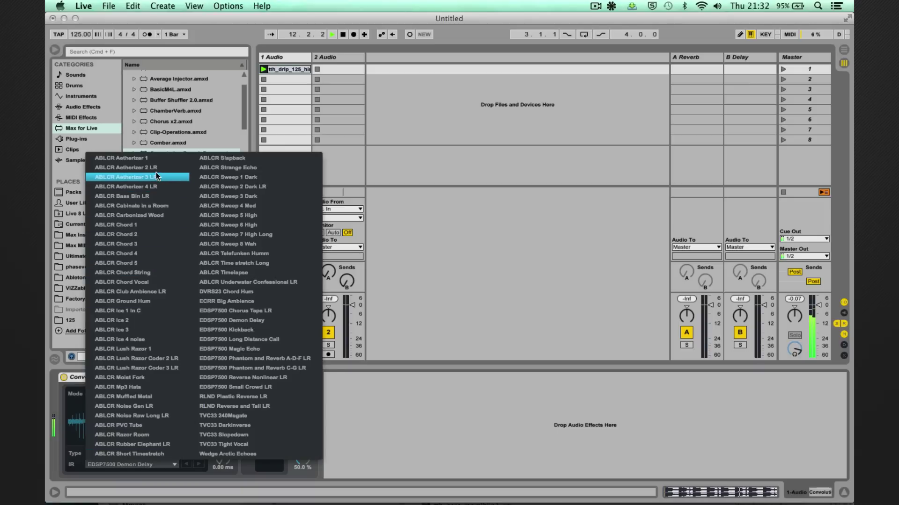
pyautogui.click(127, 168)
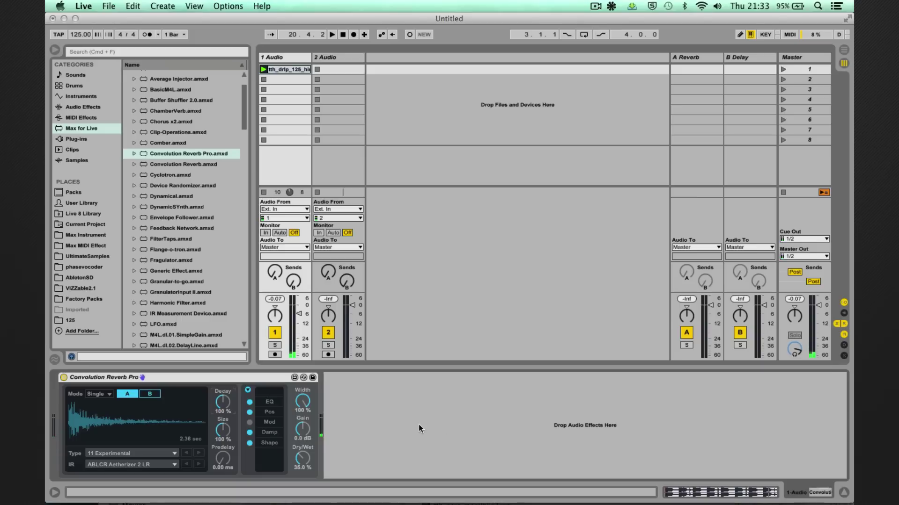
# Step: Load Chord Neon 2.wav from the Finder search as the impulse response and start playback
pyautogui.moveTo(848, 500); pyautogui.dragTo(539, 500)
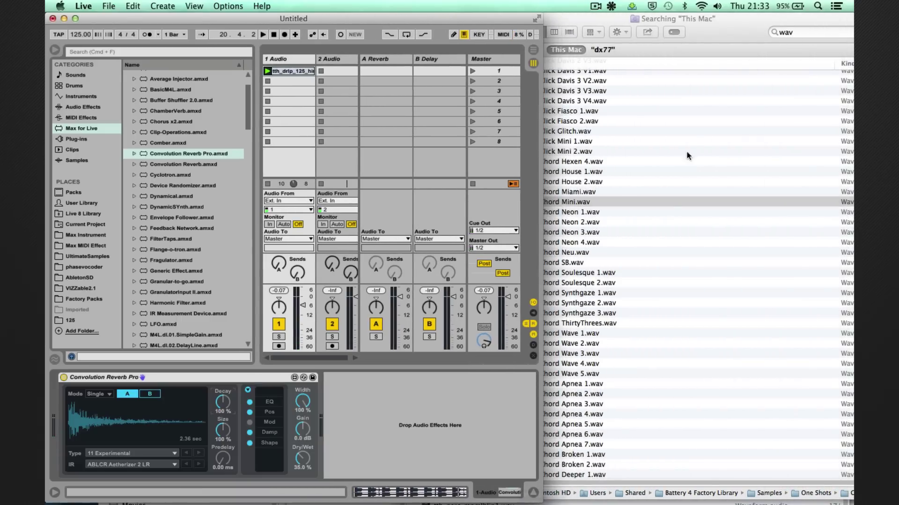
pyautogui.click(706, 36)
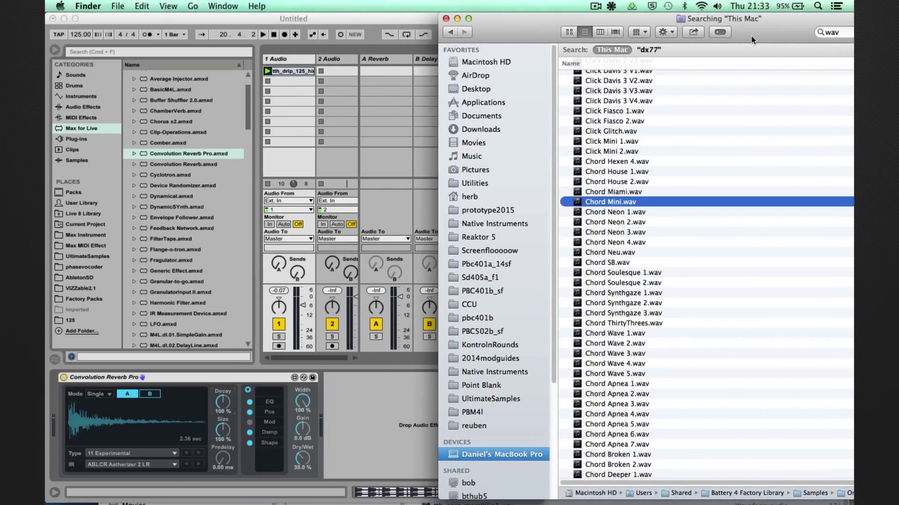
pyautogui.click(621, 221)
pyautogui.moveTo(621, 222); pyautogui.dragTo(204, 426)
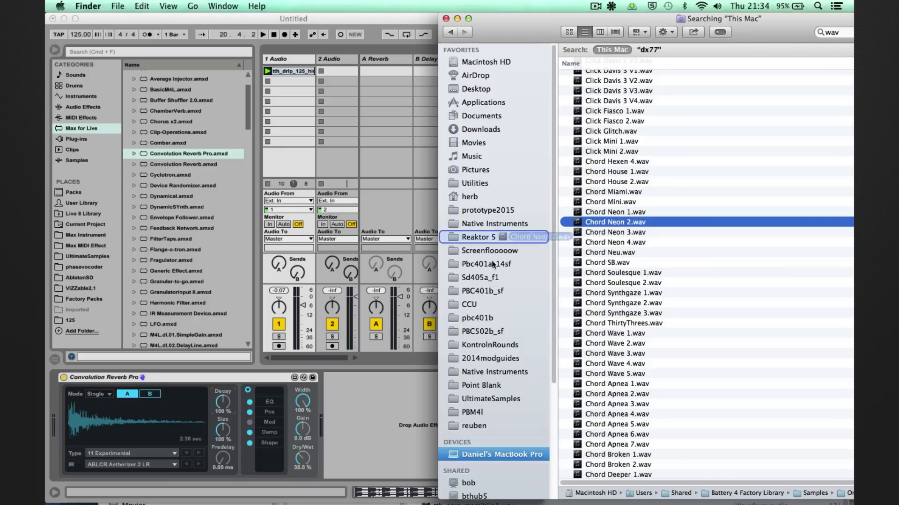
pyautogui.press('space')
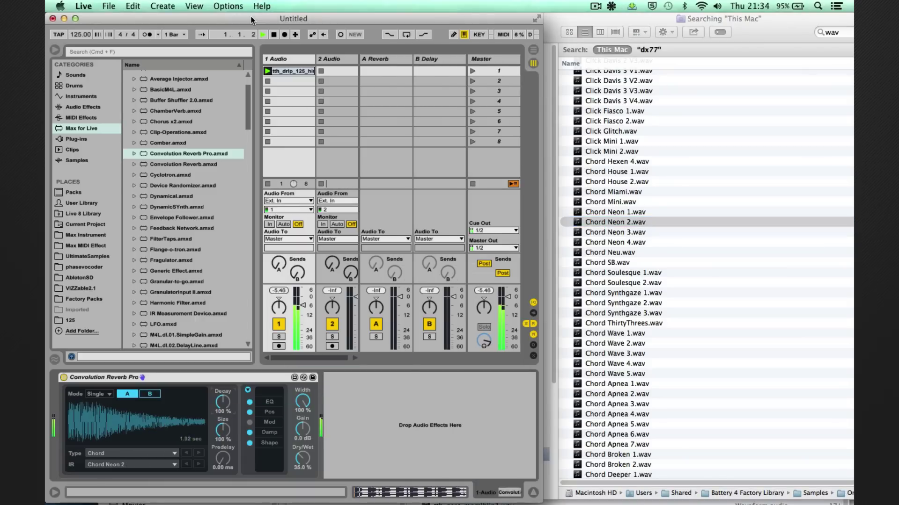
# Step: Set Dry/Wet to 100% and try Size at 70% and 75% before returning it to 100%
pyautogui.moveTo(543, 282); pyautogui.dragTo(849, 280)
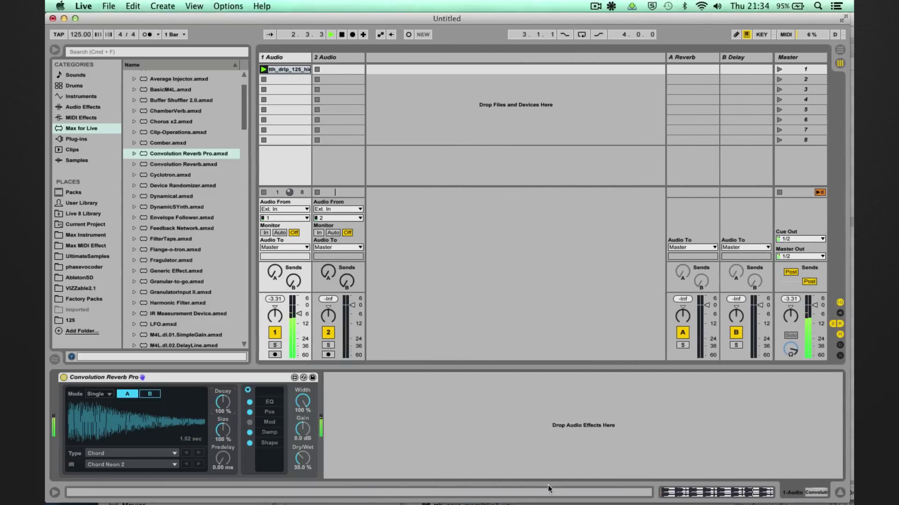
pyautogui.moveTo(302, 460); pyautogui.dragTo(302, 422)
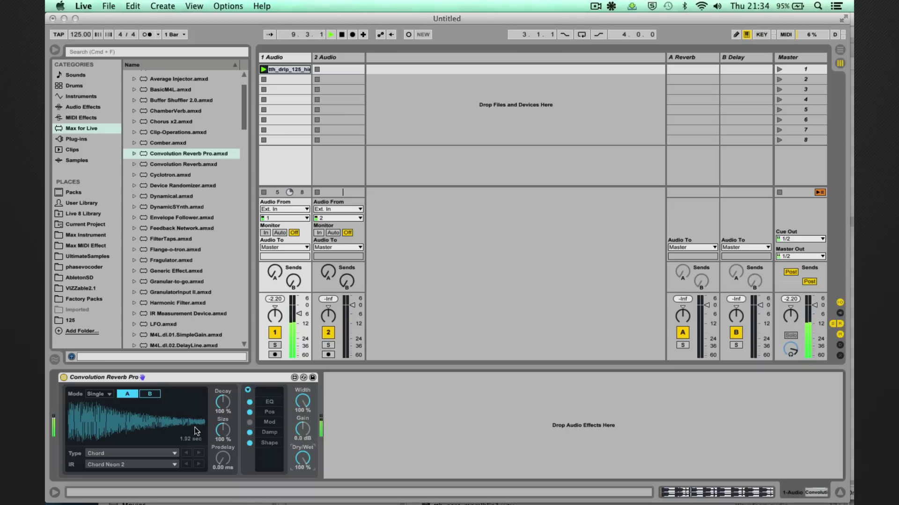
pyautogui.click(222, 429)
pyautogui.moveTo(222, 431); pyautogui.dragTo(222, 442)
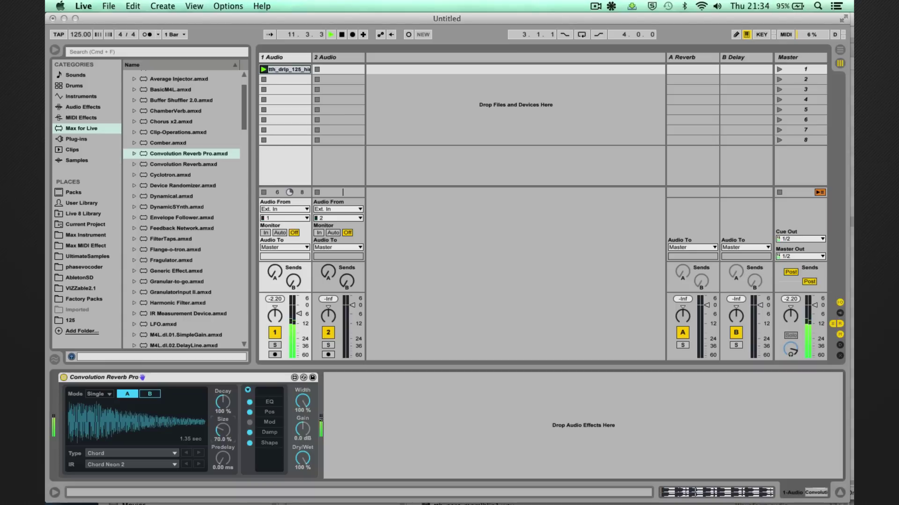
pyautogui.press('Return')
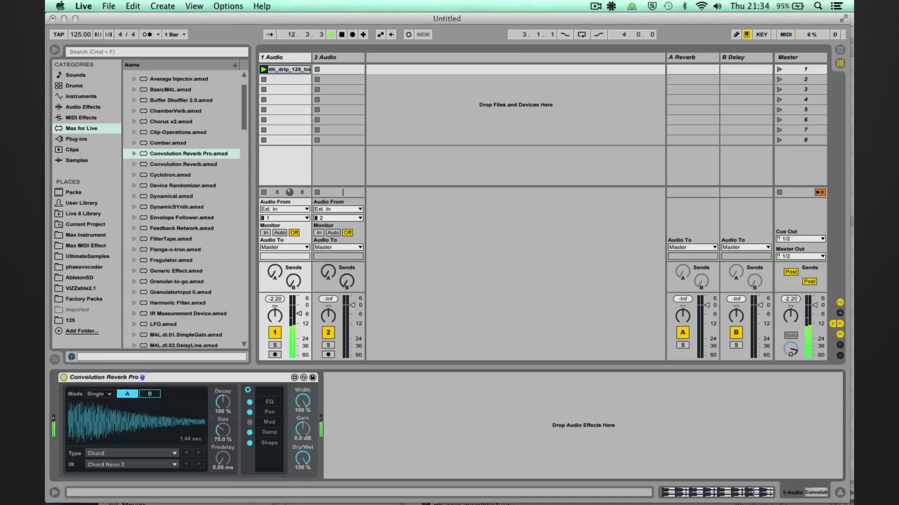
pyautogui.write('100')
pyautogui.press('Return')
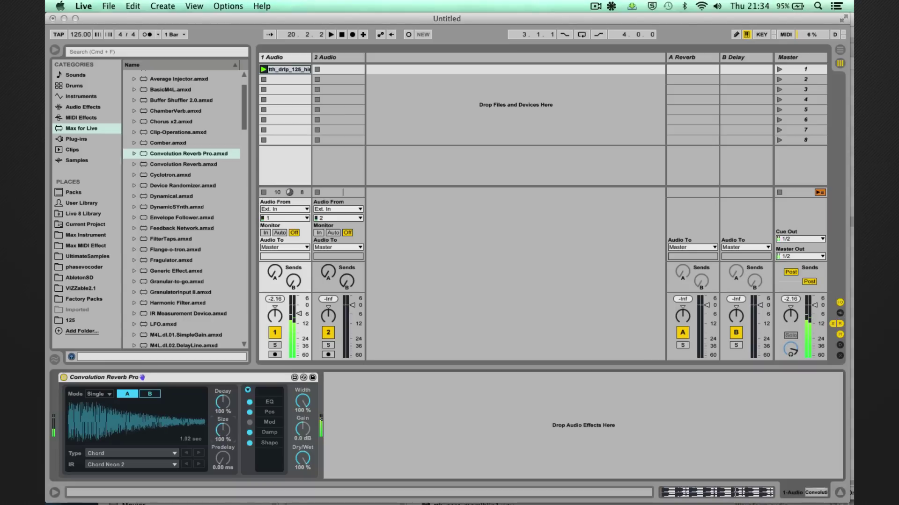